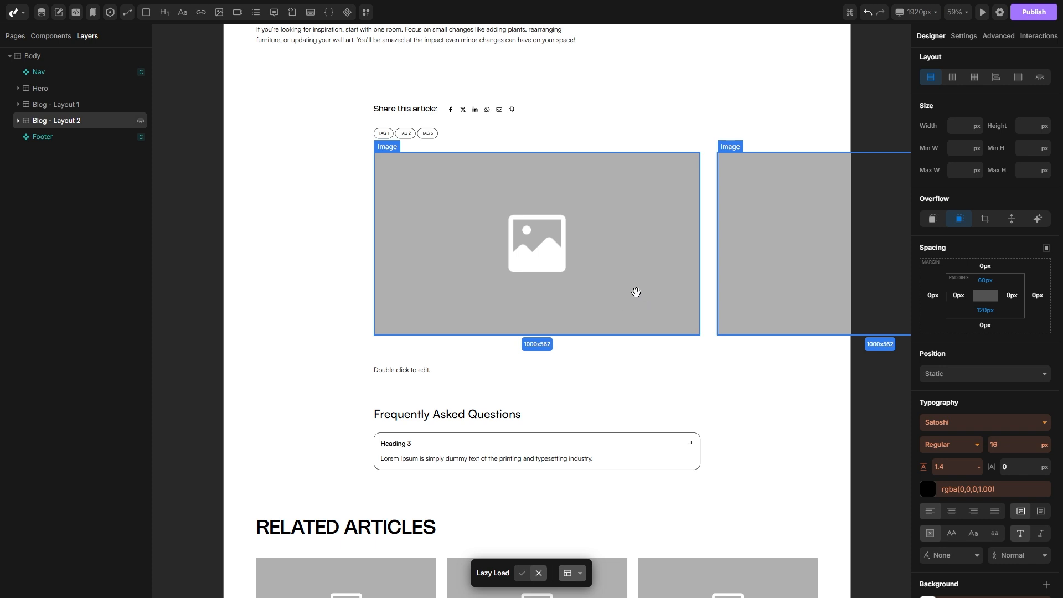
- Look through the Blog - Layout 2 section, from the share links and image slider to the FAQ and related articles
{"action": "scroll", "coordinate": [471, 310], "scroll_direction": "down", "scroll_amount": 1}
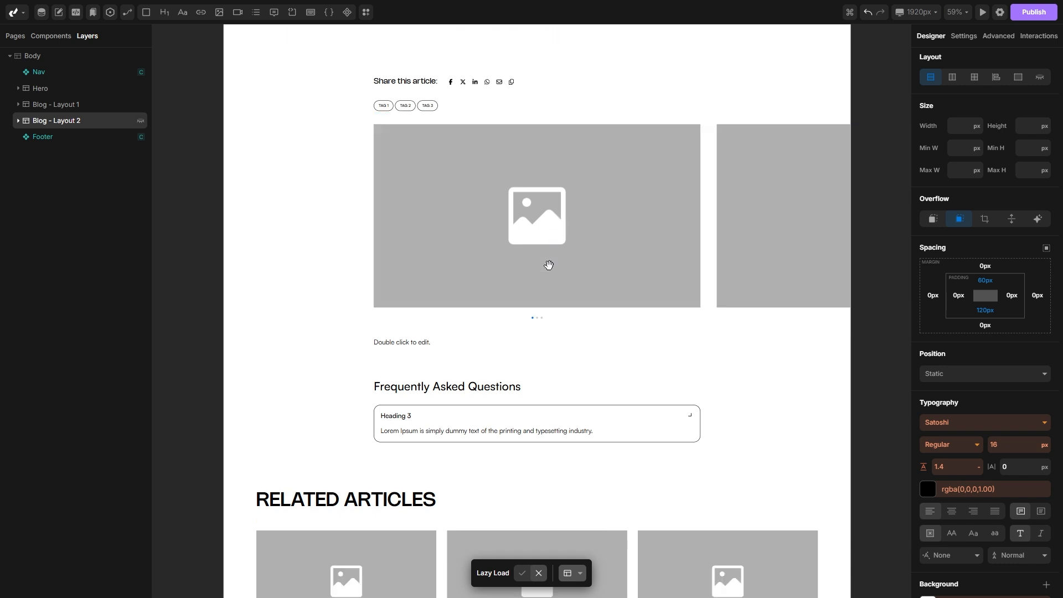
{"action": "left_click", "coordinate": [391, 343]}
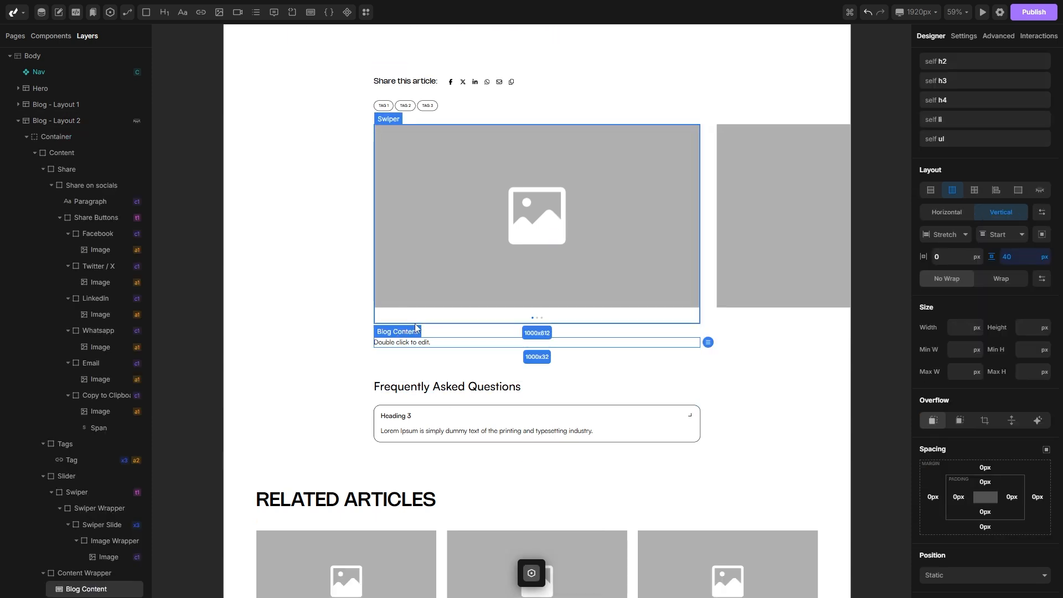
{"action": "scroll", "coordinate": [390, 343], "scroll_direction": "down", "scroll_amount": 2}
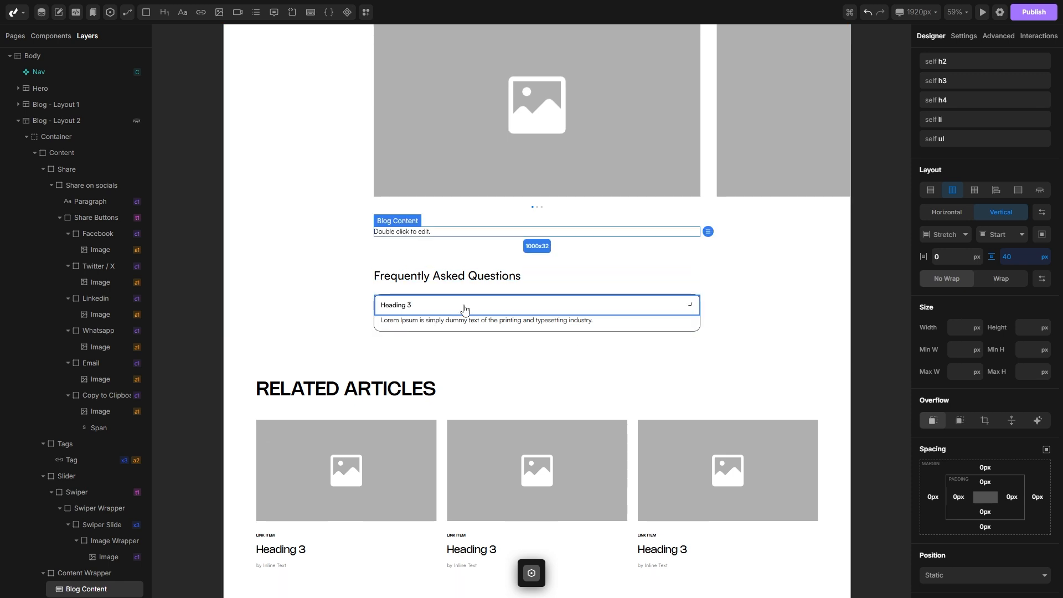
{"action": "scroll", "coordinate": [440, 298], "scroll_direction": "down", "scroll_amount": 1}
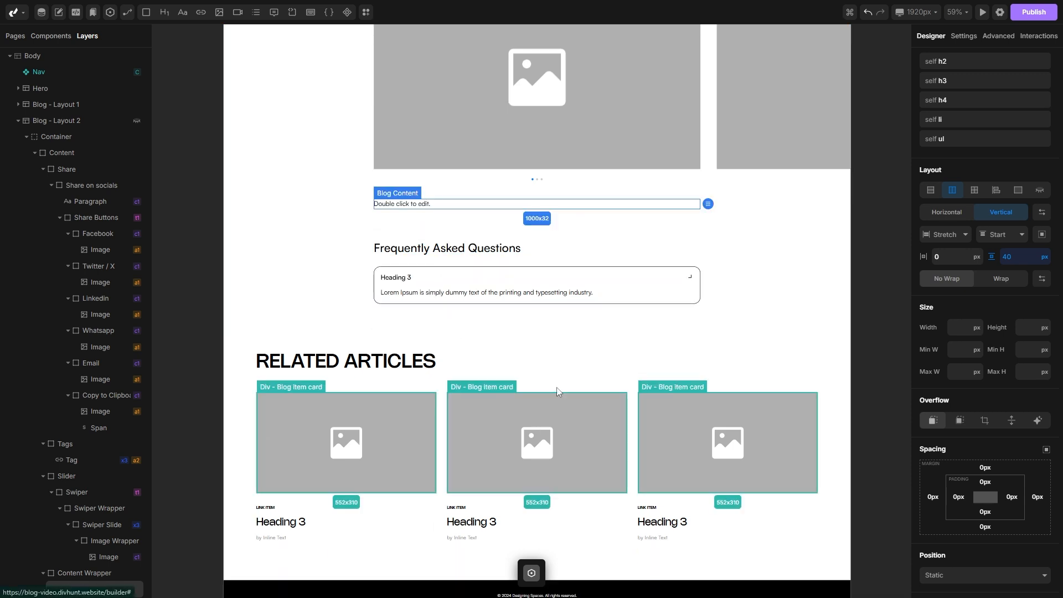
{"action": "scroll", "coordinate": [645, 370], "scroll_direction": "down", "scroll_amount": 5}
{"action": "scroll", "coordinate": [802, 353], "scroll_direction": "up", "scroll_amount": 3}
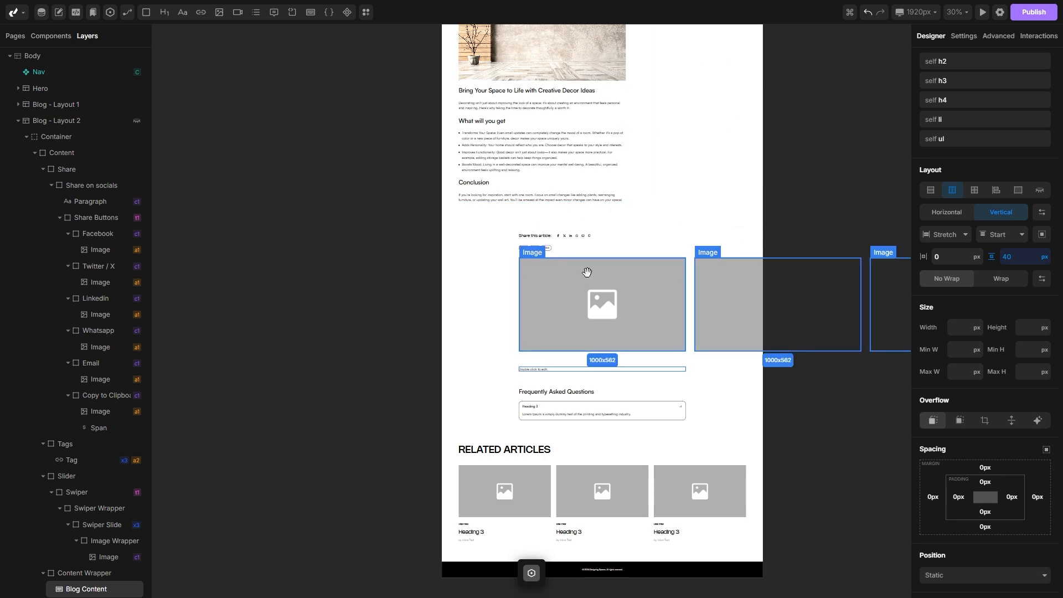
- Add a Select field named "layouts" to the Blog collection's Data section
{"action": "left_click", "coordinate": [41, 12]}
{"action": "mouse_move", "coordinate": [27, 140]}
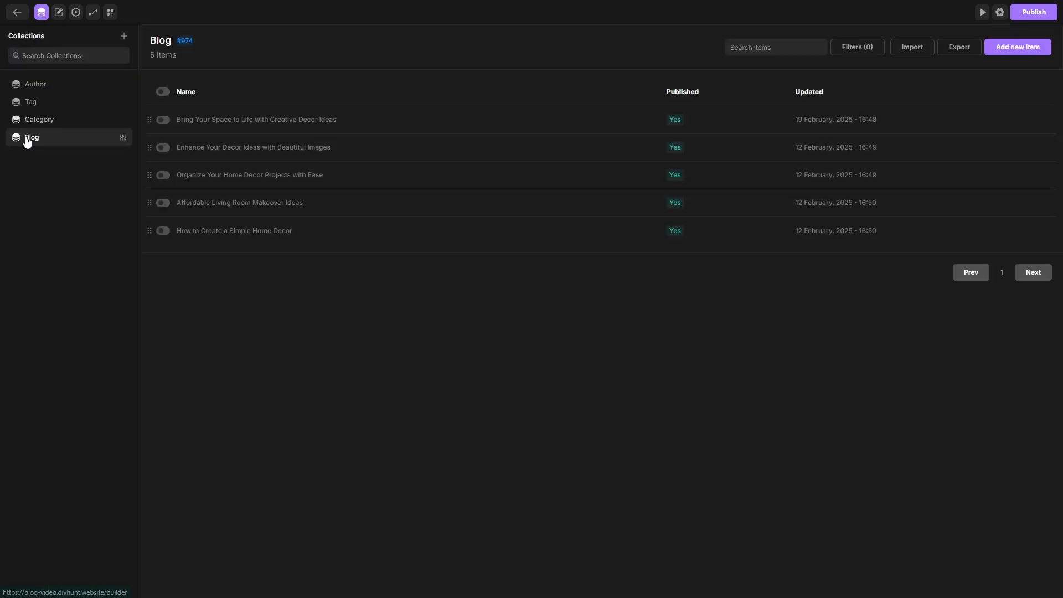
{"action": "left_click", "coordinate": [123, 137]}
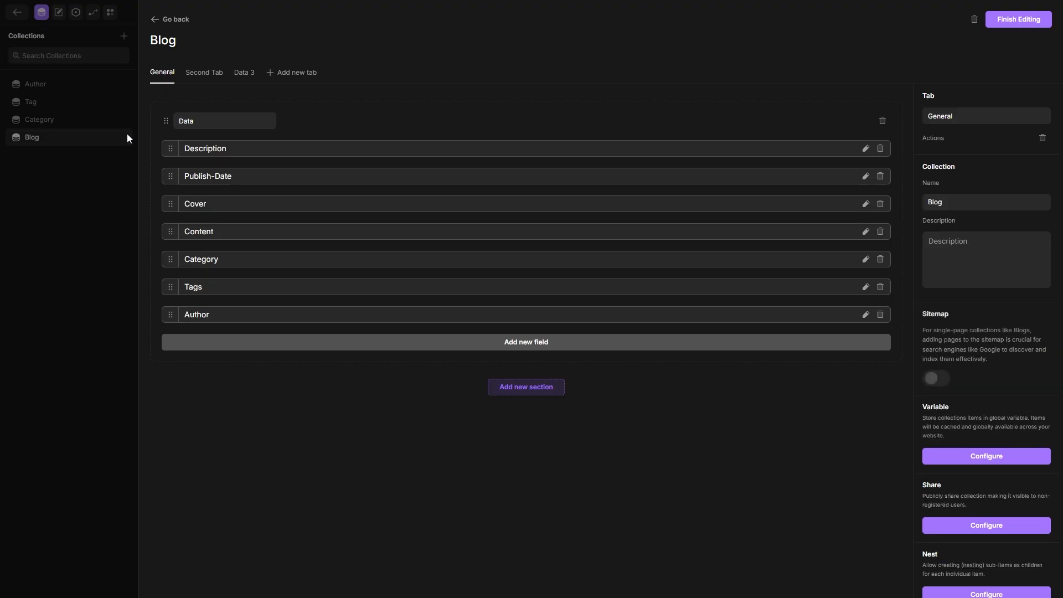
{"action": "left_click", "coordinate": [498, 346]}
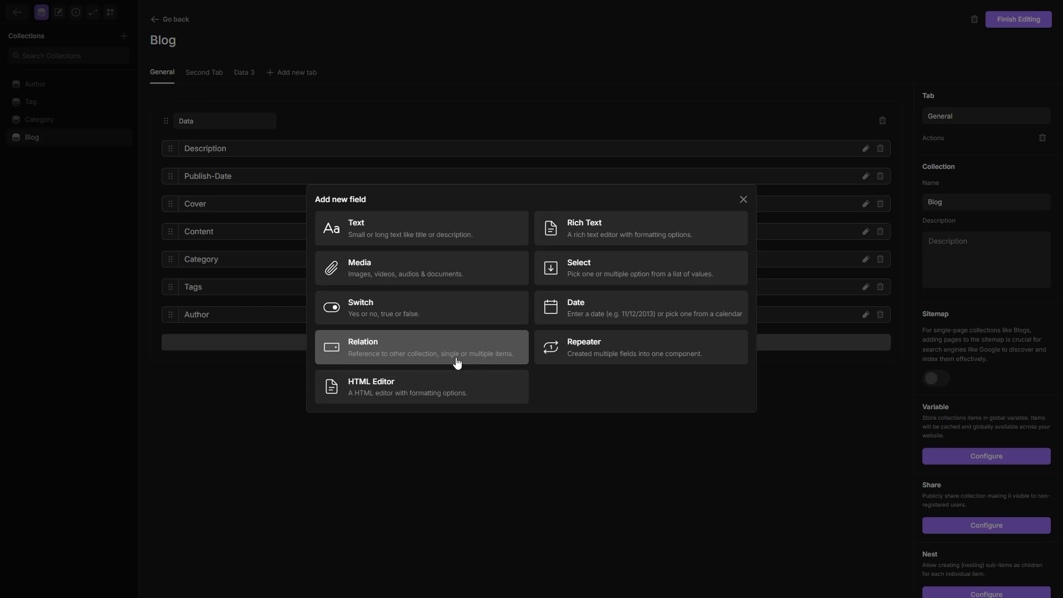
{"action": "left_click", "coordinate": [575, 280]}
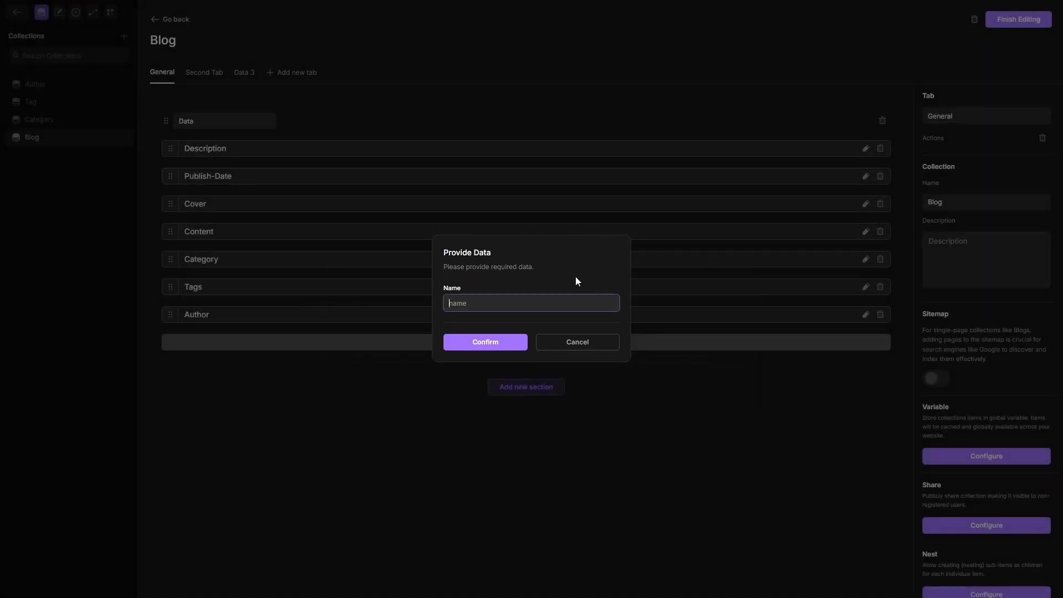
{"action": "left_click", "coordinate": [485, 341]}
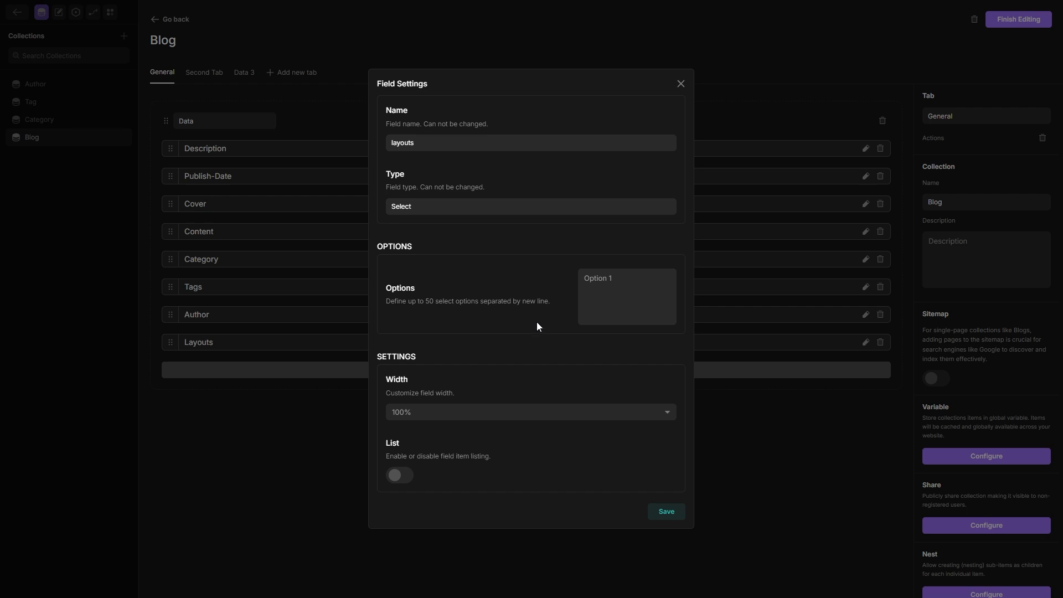
- Define the layouts field's options as Layout 1 and Layout 2, then save the field and finish editing the collection
{"action": "left_click", "coordinate": [658, 278]}
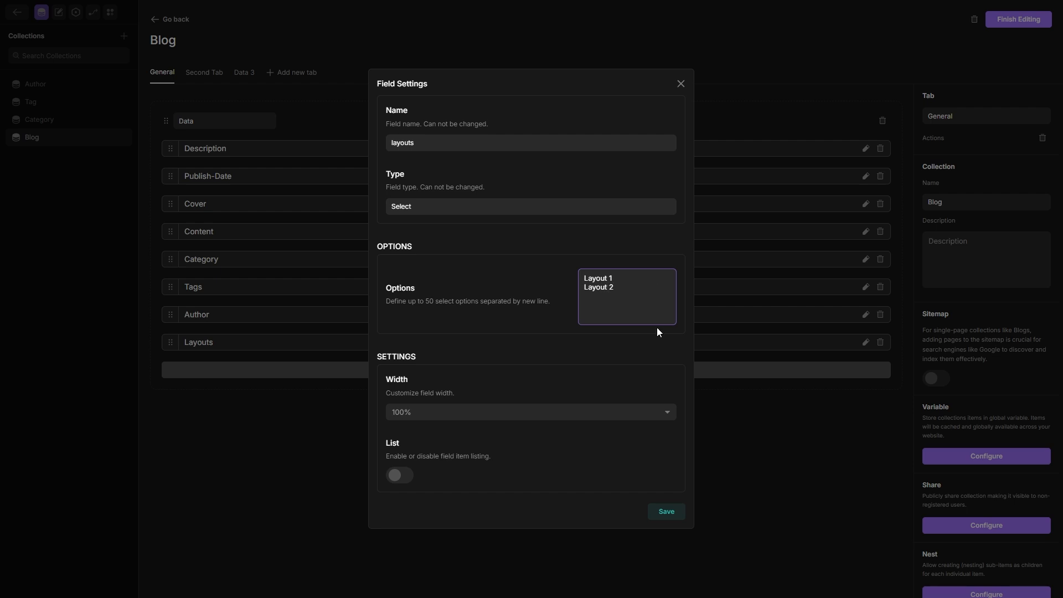
{"action": "left_click", "coordinate": [666, 512]}
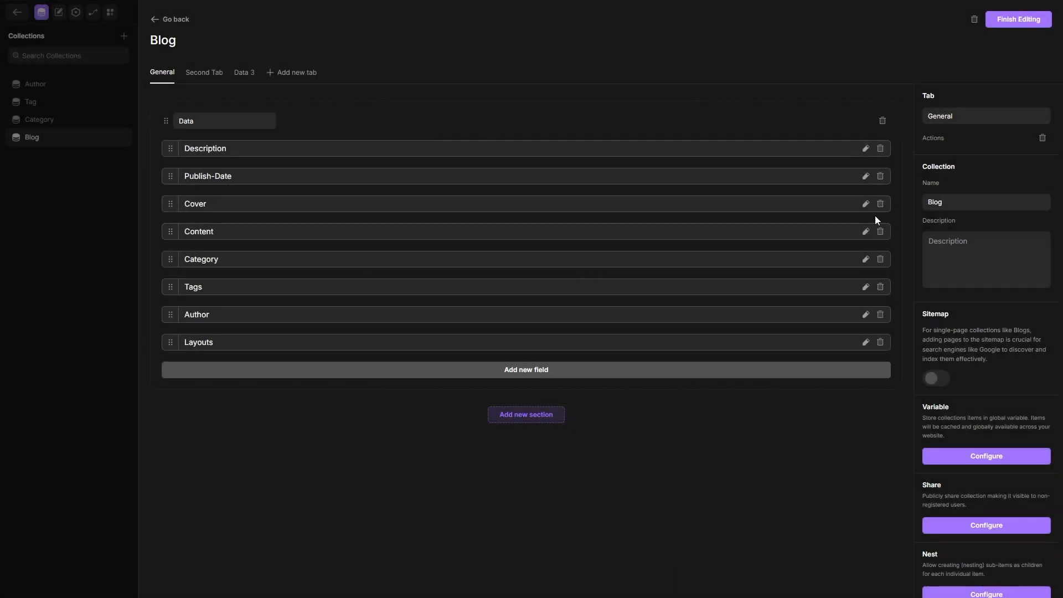
{"action": "left_click", "coordinate": [996, 23]}
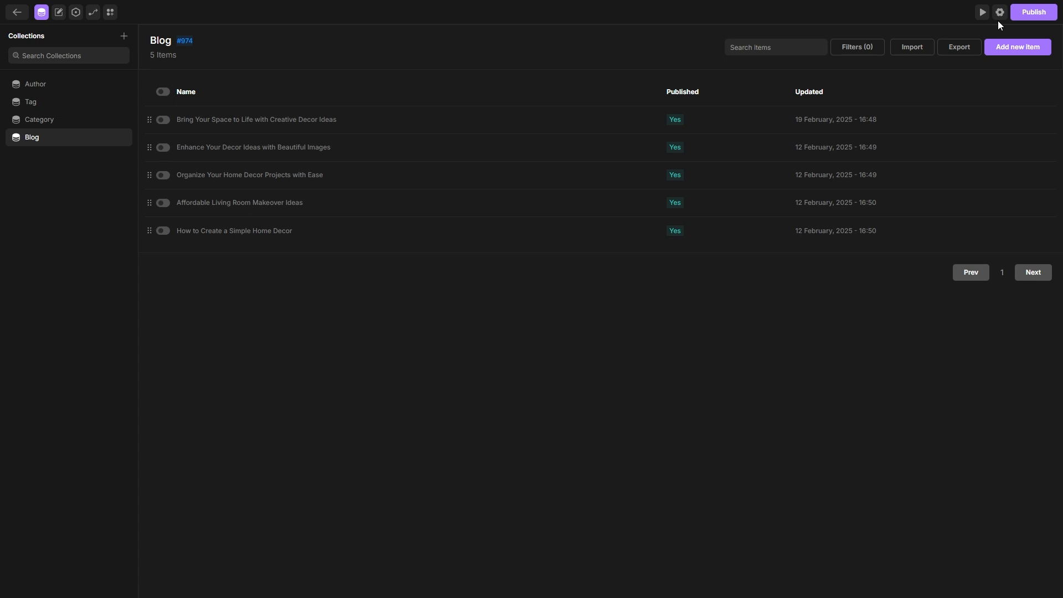
- Set Layouts to Layout 2 for the "Bring Your Space to Life with Creative Decor Ideas" item, save it and return to the page designer
{"action": "left_click", "coordinate": [221, 122]}
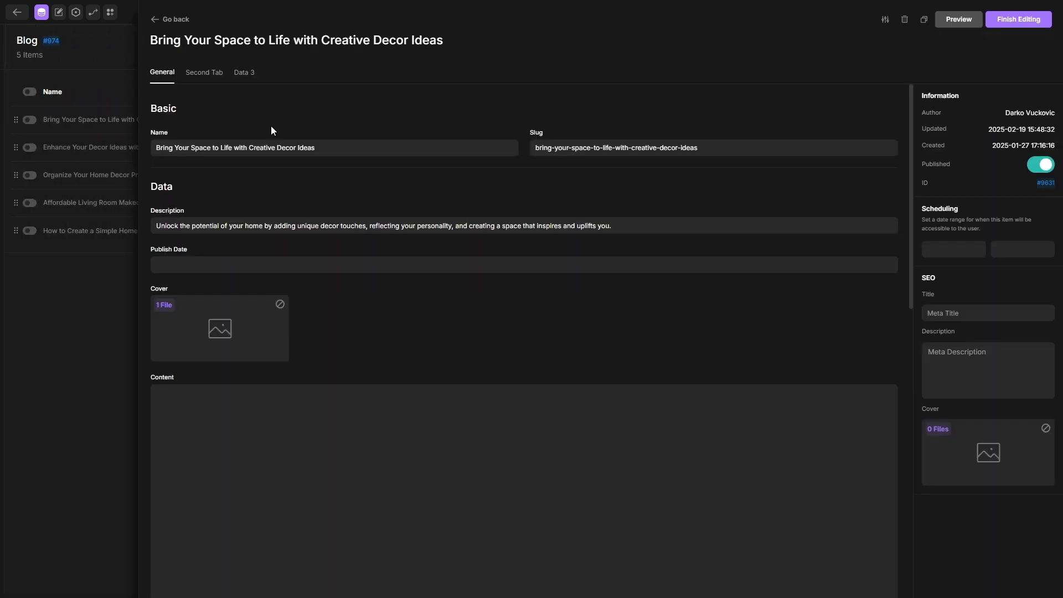
{"action": "scroll", "coordinate": [285, 128], "scroll_direction": "down", "scroll_amount": 10}
{"action": "scroll", "coordinate": [299, 134], "scroll_direction": "down", "scroll_amount": 5}
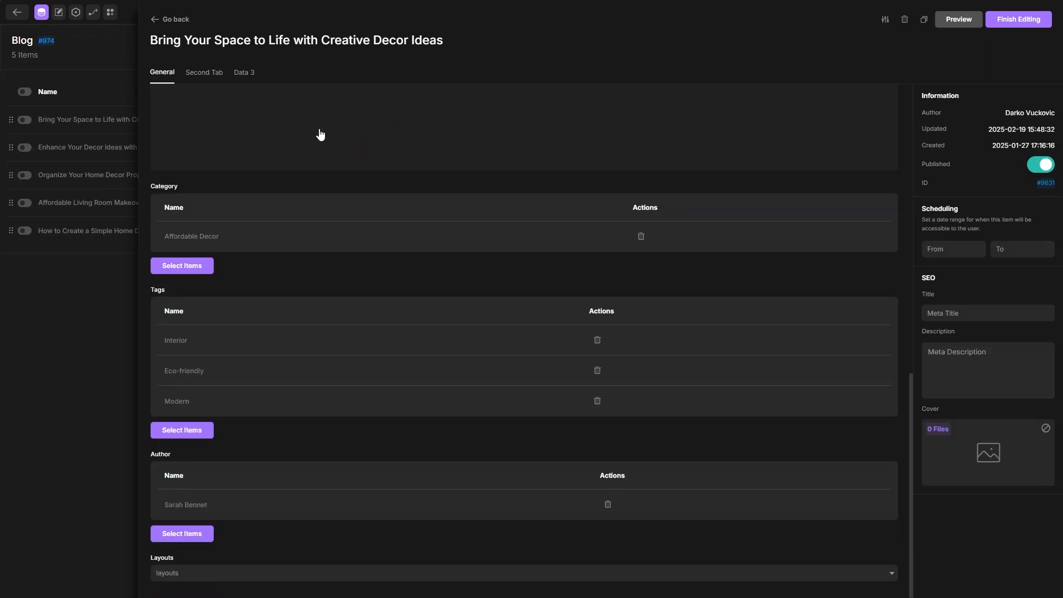
{"action": "left_click", "coordinate": [247, 575]}
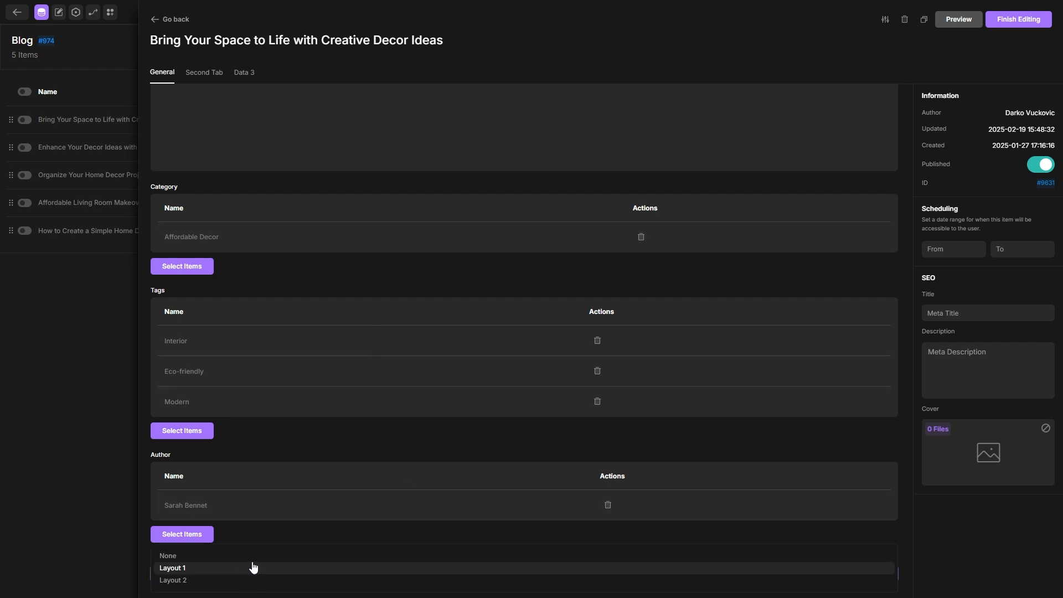
{"action": "left_click", "coordinate": [176, 581]}
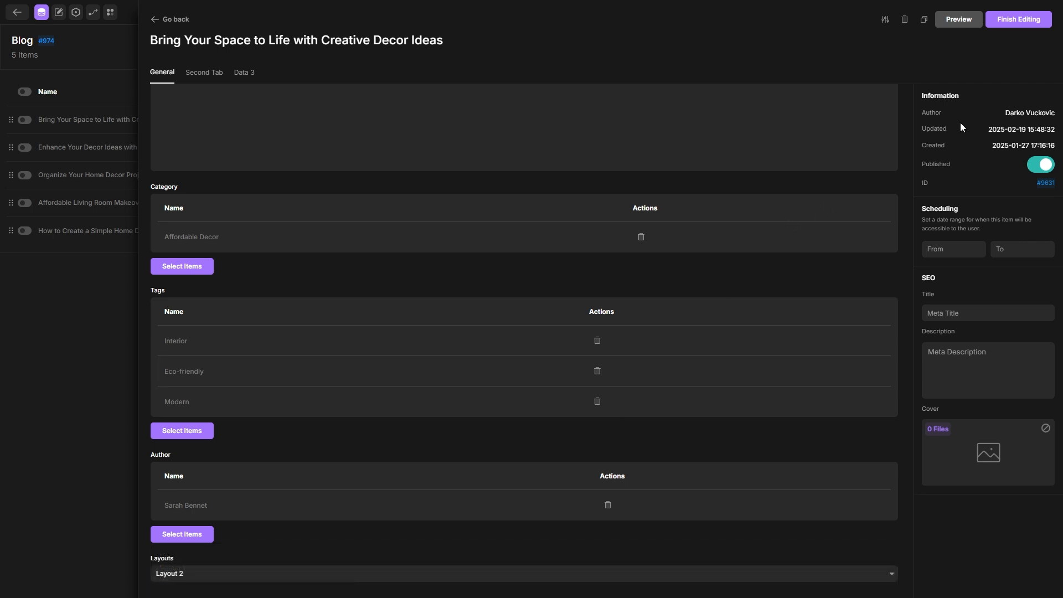
{"action": "left_click", "coordinate": [1006, 25]}
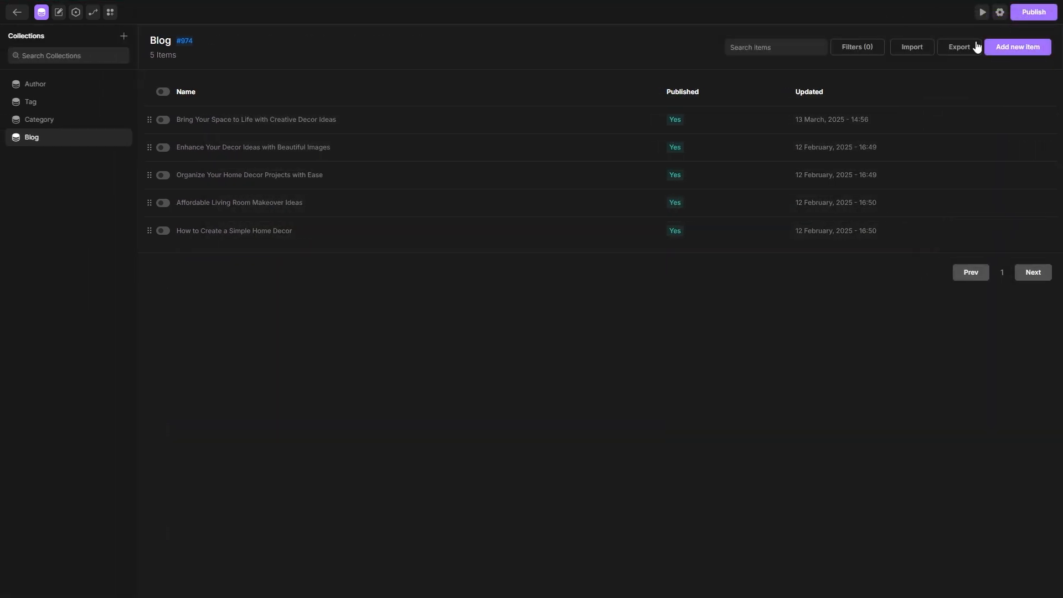
{"action": "left_click", "coordinate": [41, 15]}
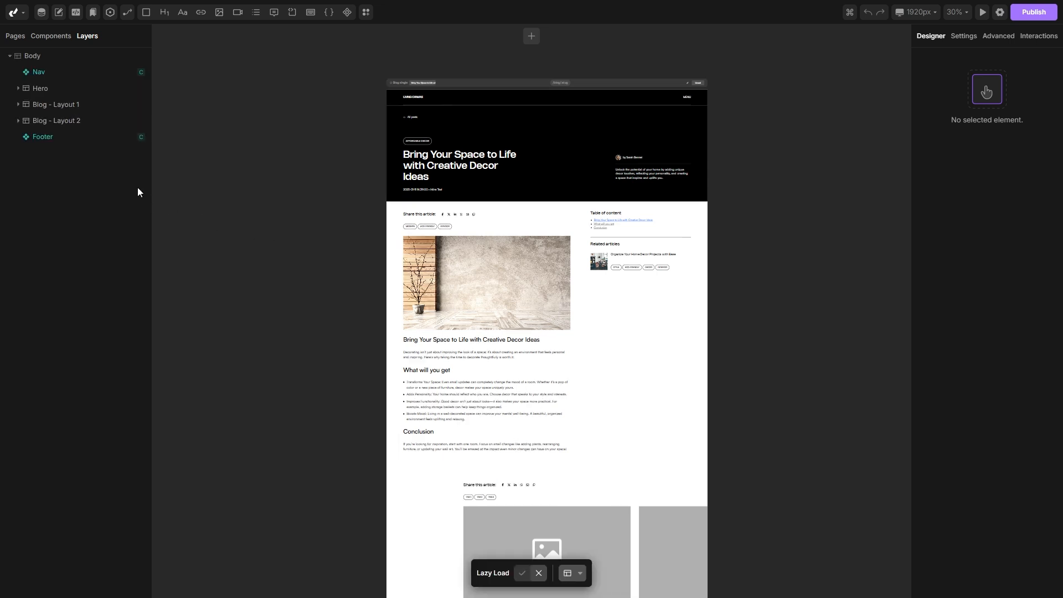
- Start a visibility condition on the Blog - Layout 1 section and connect its value to the page's data layouts variable
{"action": "left_click", "coordinate": [53, 105]}
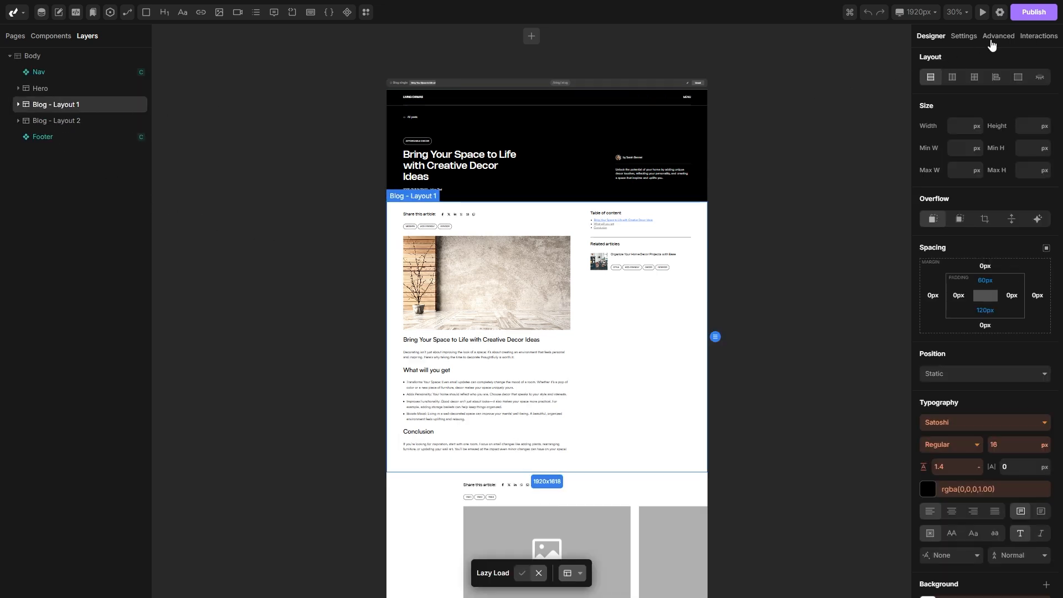
{"action": "left_click", "coordinate": [997, 37]}
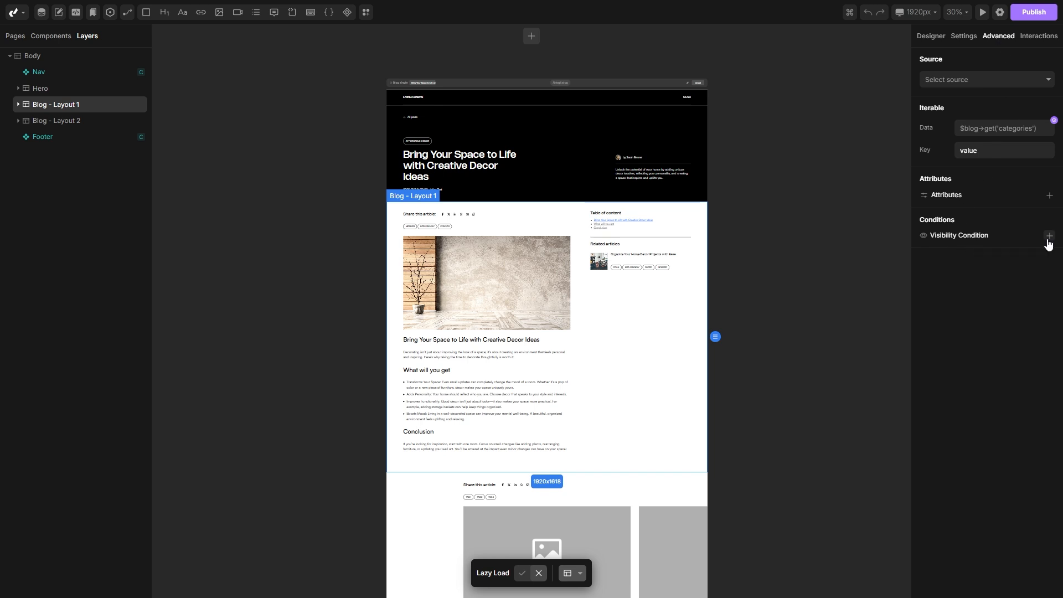
{"action": "left_click", "coordinate": [1048, 238]}
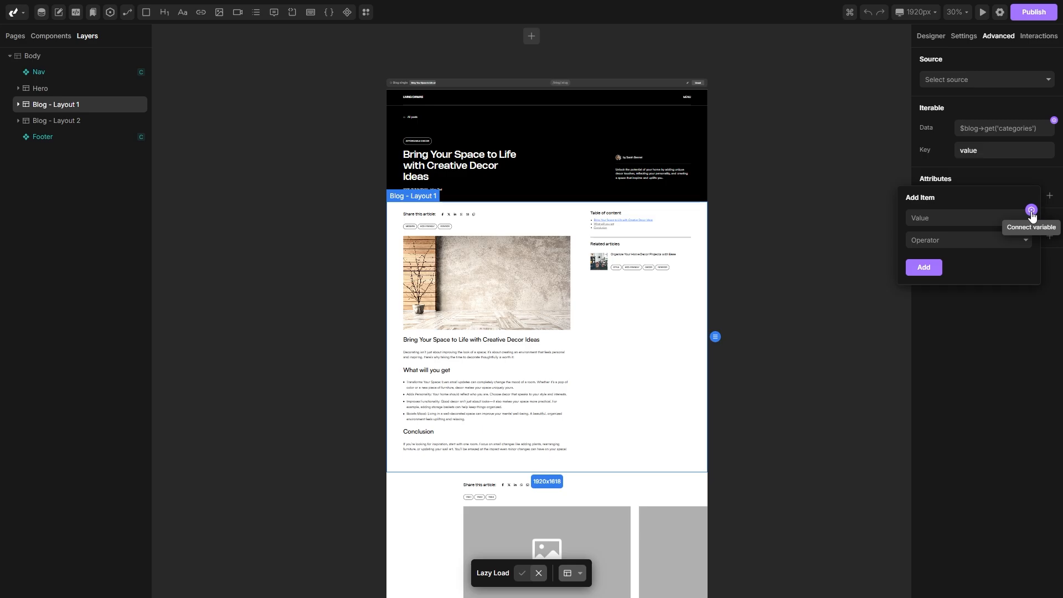
{"action": "left_click", "coordinate": [1031, 209]}
{"action": "left_click", "coordinate": [752, 297]}
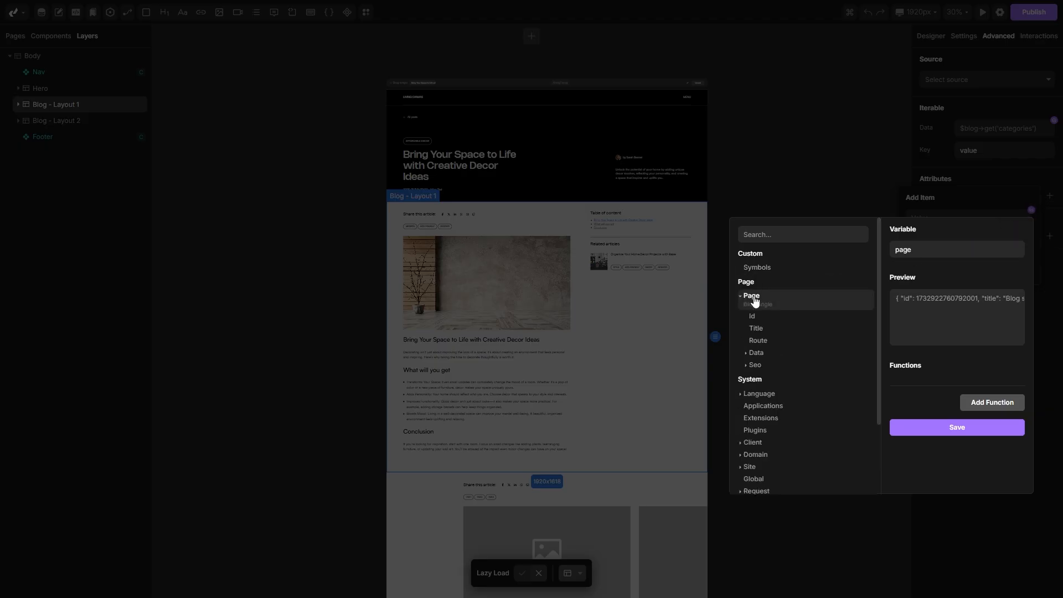
{"action": "left_click", "coordinate": [756, 353]}
{"action": "scroll", "coordinate": [775, 308], "scroll_direction": "down", "scroll_amount": 4}
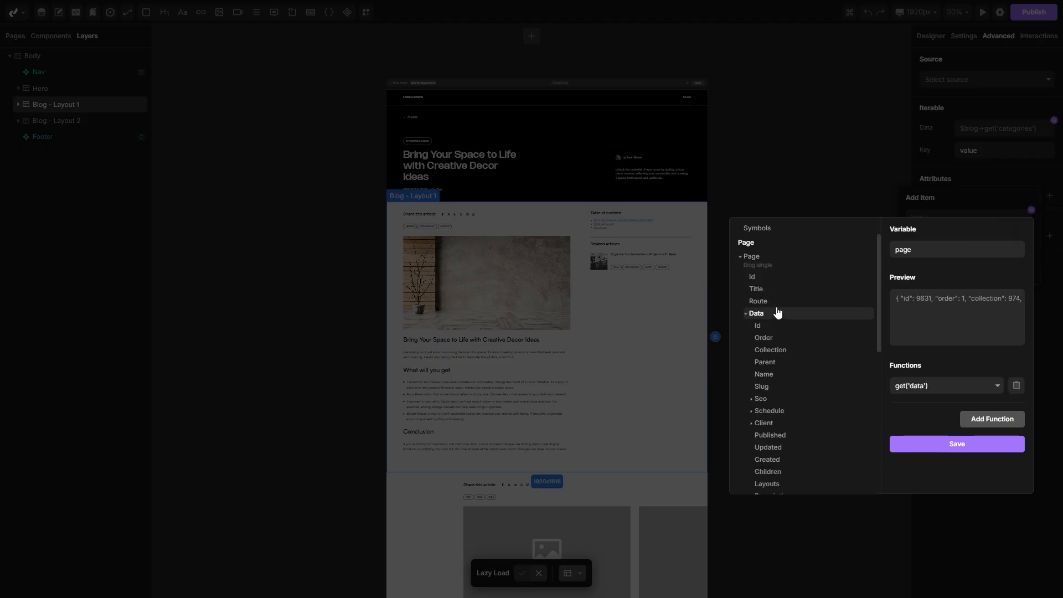
{"action": "scroll", "coordinate": [775, 310], "scroll_direction": "down", "scroll_amount": 2}
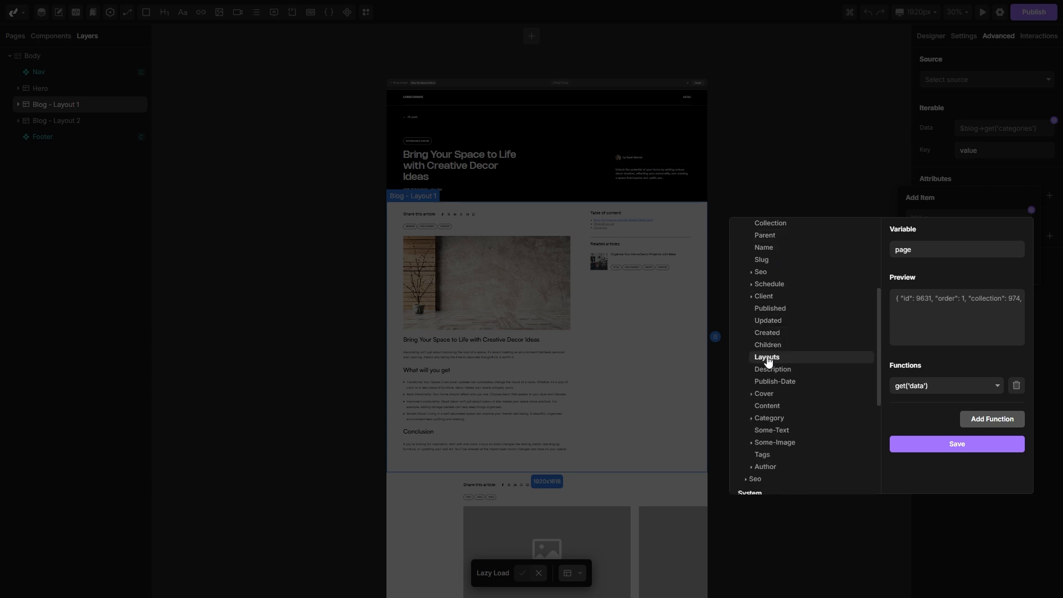
{"action": "left_click", "coordinate": [766, 356]}
{"action": "left_click", "coordinate": [947, 466]}
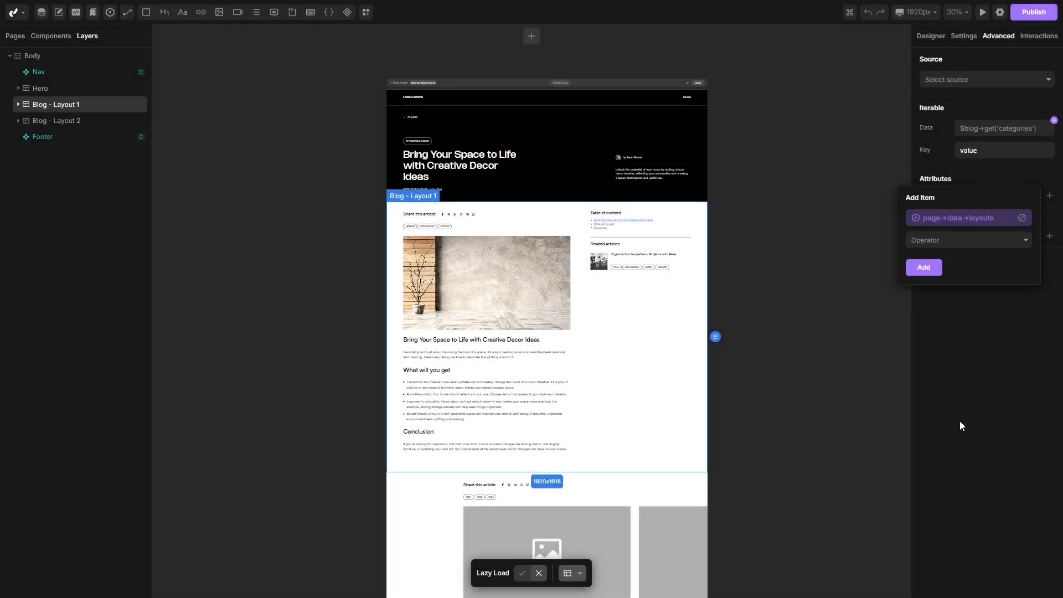
- Make the Blog - Layout 1 condition require Equals "Layout 1" and add it
{"action": "left_click", "coordinate": [957, 238]}
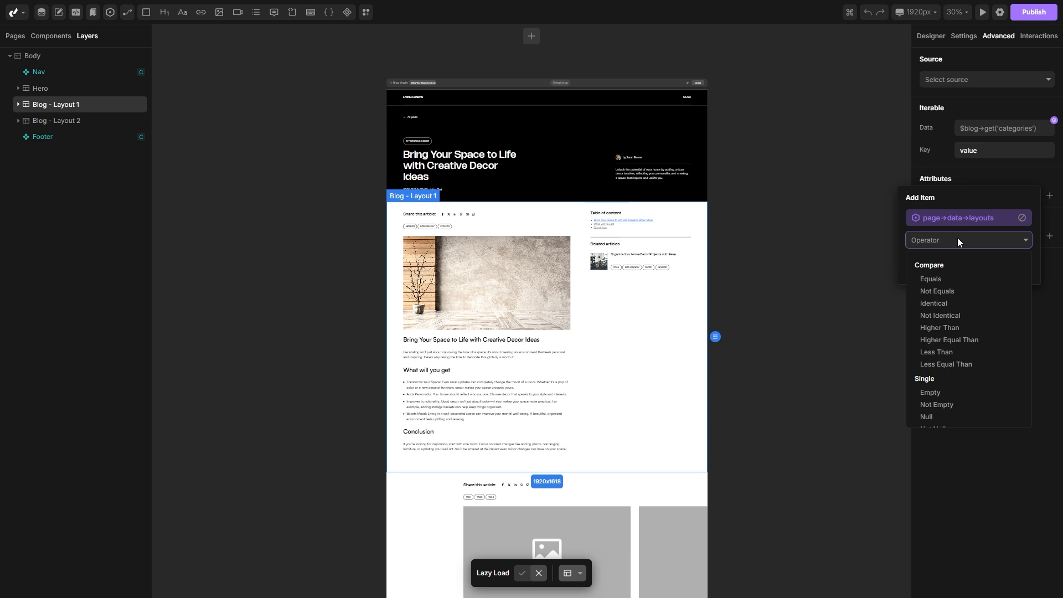
{"action": "left_click", "coordinate": [948, 282]}
{"action": "left_click", "coordinate": [951, 262]}
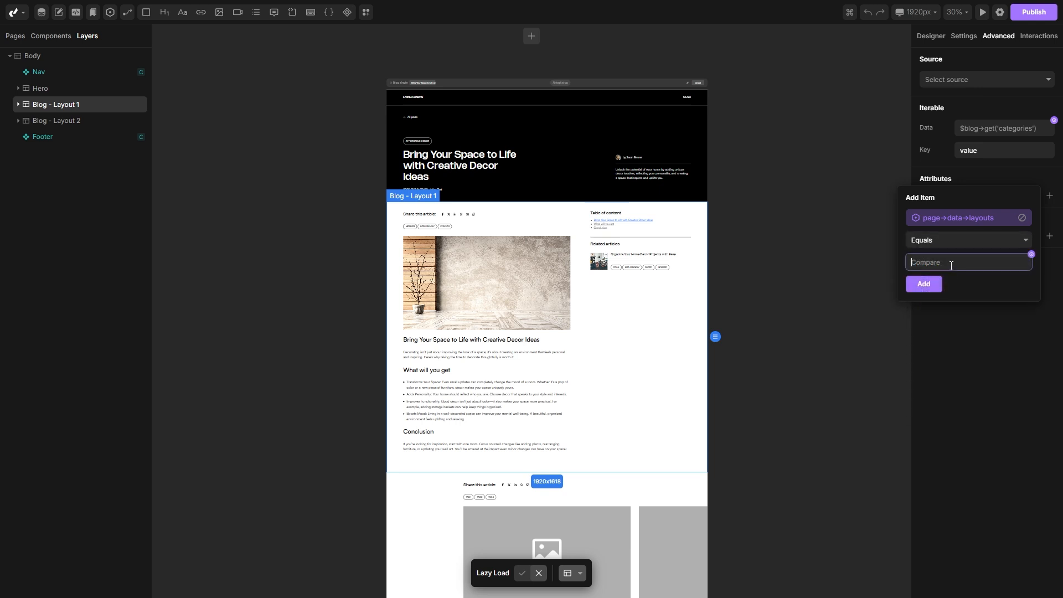
{"action": "type", "text": "Layout 1"}
{"action": "left_click", "coordinate": [925, 284]}
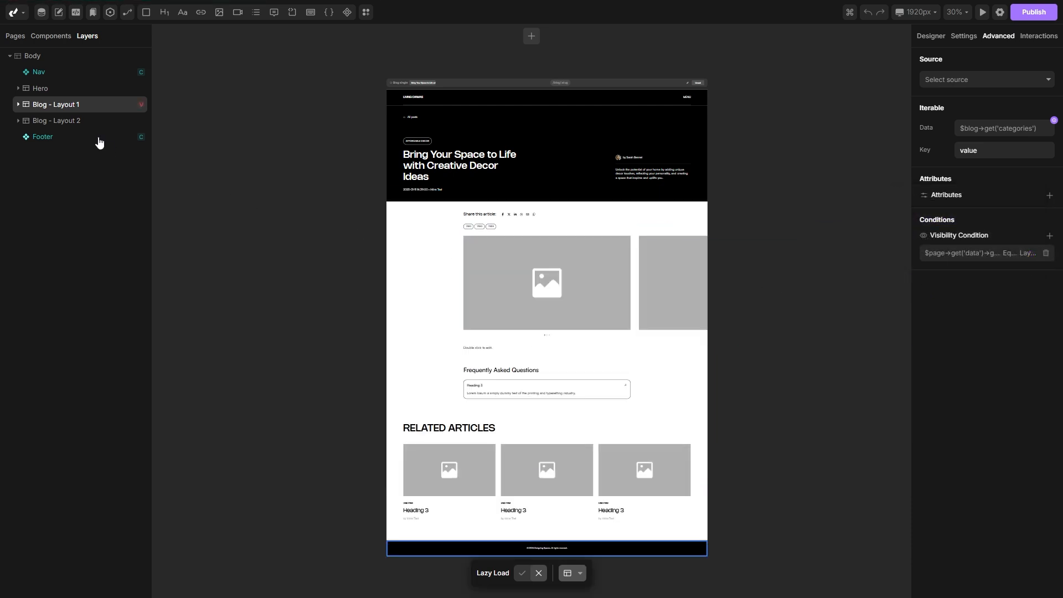
- Start a visibility condition on the Blog - Layout 2 section and connect its value to the page's data layouts variable
{"action": "left_click", "coordinate": [61, 120]}
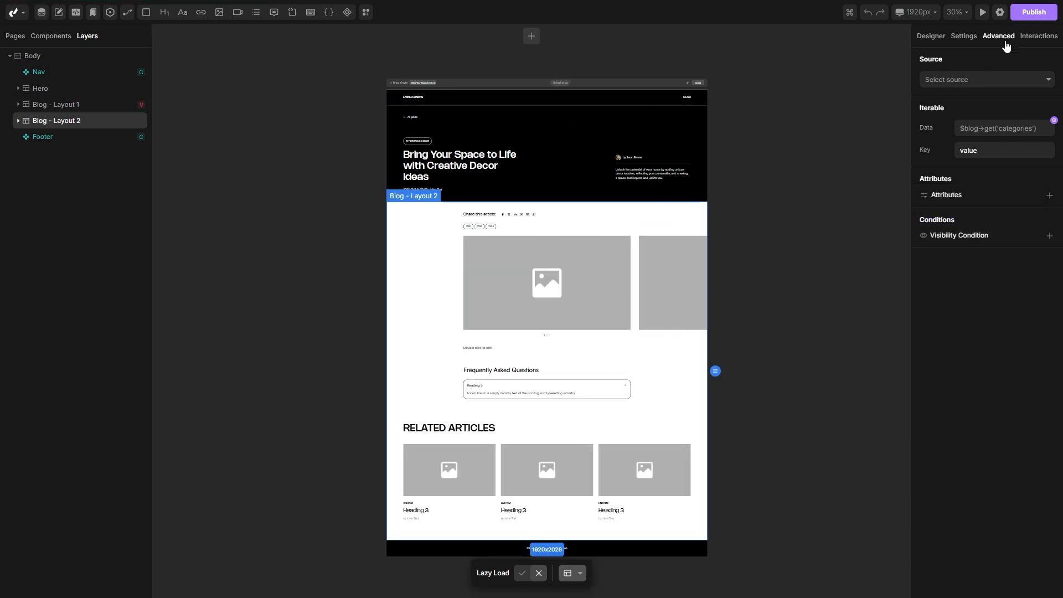
{"action": "left_click", "coordinate": [1048, 235]}
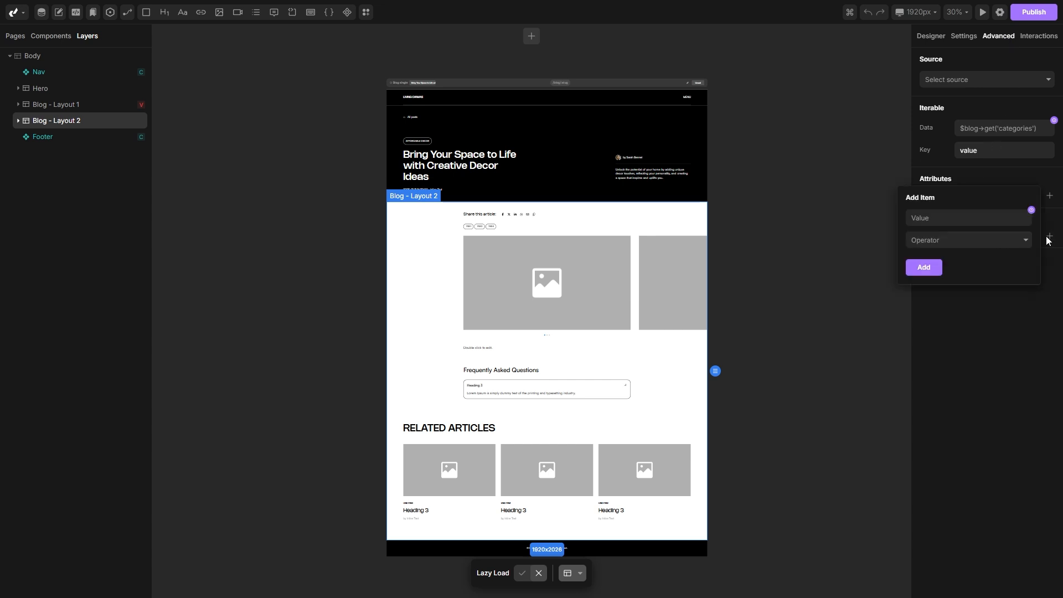
{"action": "left_click", "coordinate": [1031, 210]}
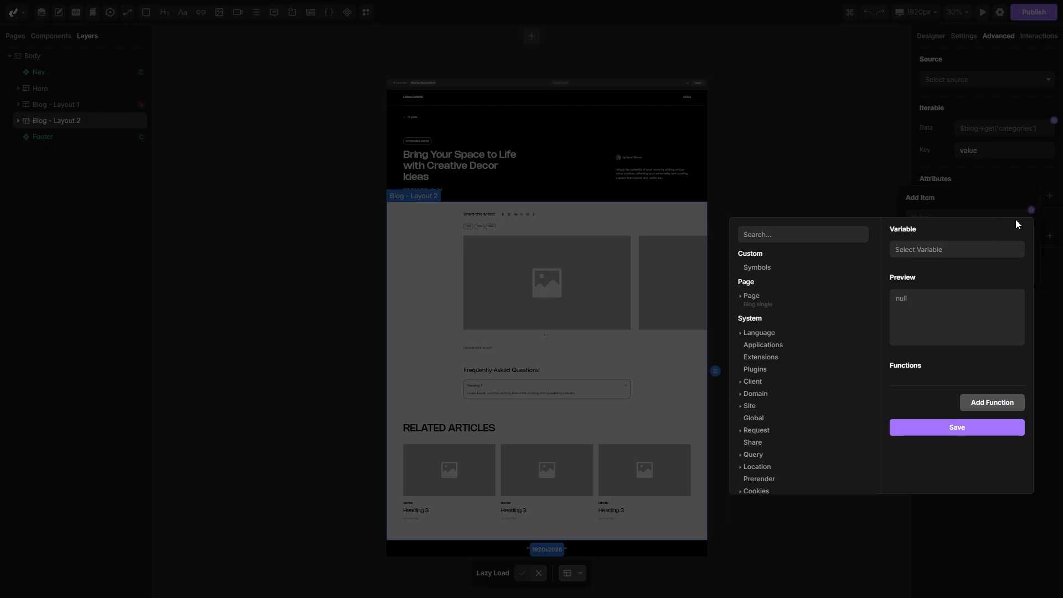
{"action": "left_click", "coordinate": [764, 299]}
{"action": "left_click", "coordinate": [770, 354]}
{"action": "scroll", "coordinate": [770, 354], "scroll_direction": "down", "scroll_amount": 2}
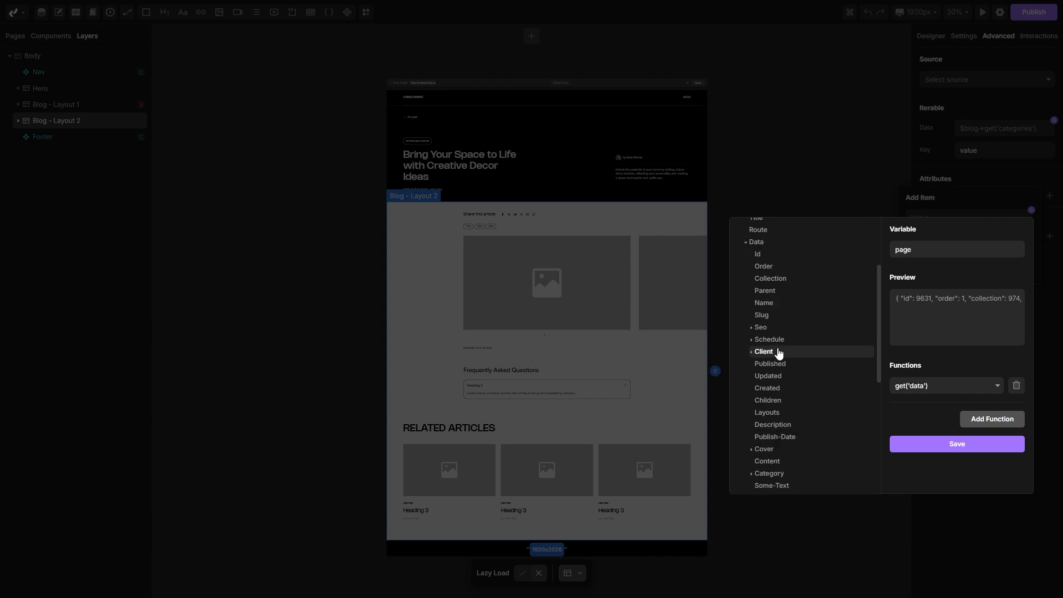
{"action": "left_click", "coordinate": [772, 412]}
{"action": "left_click", "coordinate": [951, 468]}
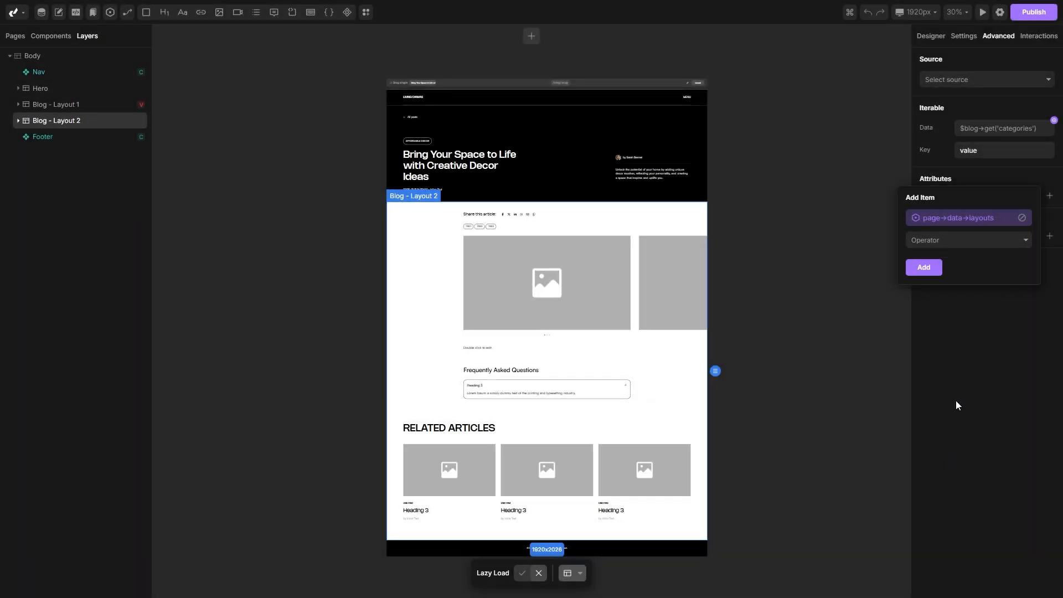
- Make the Blog - Layout 2 visibility condition require Equals "Layout 2" and add it
{"action": "left_click", "coordinate": [961, 247]}
{"action": "left_click", "coordinate": [932, 282]}
{"action": "left_click", "coordinate": [956, 263]}
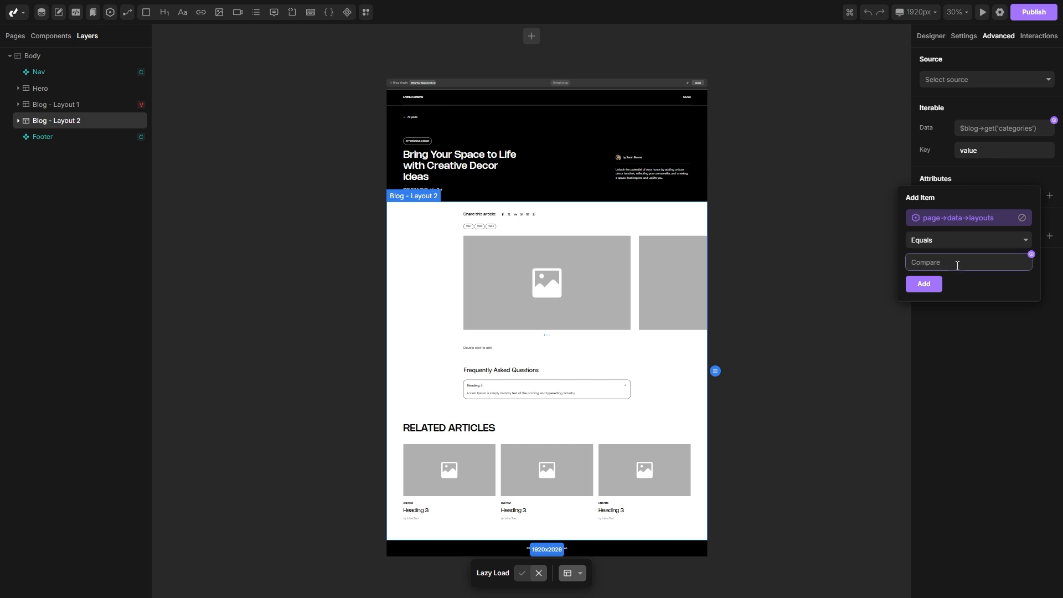
{"action": "type", "text": "Layout 2"}
{"action": "left_click", "coordinate": [923, 284]}
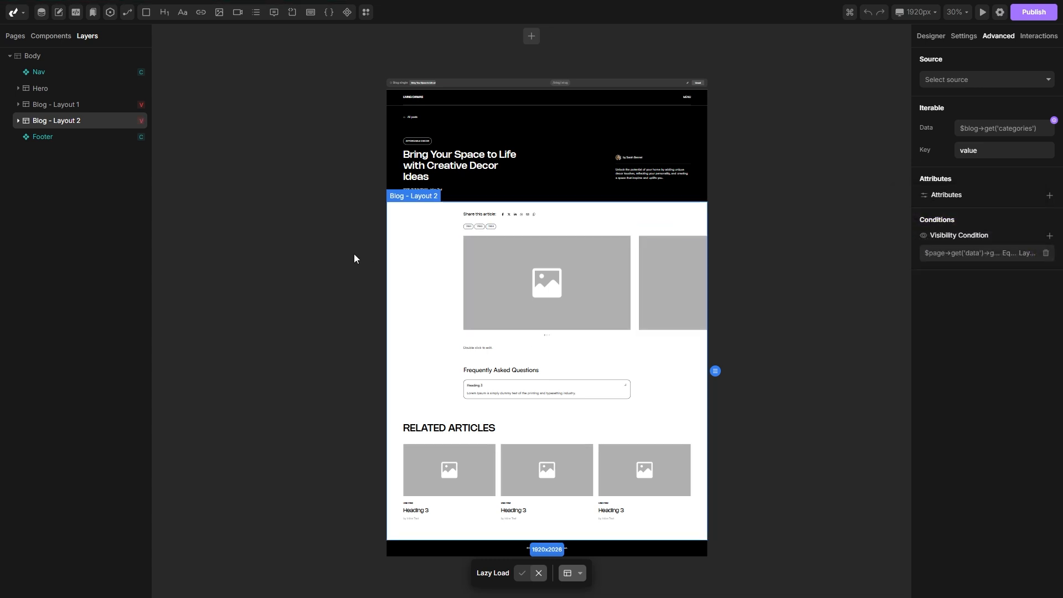
- Check both layout sections, and preview the blog template with the "Organize Your Home Decor Projects With Ease" post
{"action": "left_click", "coordinate": [107, 105]}
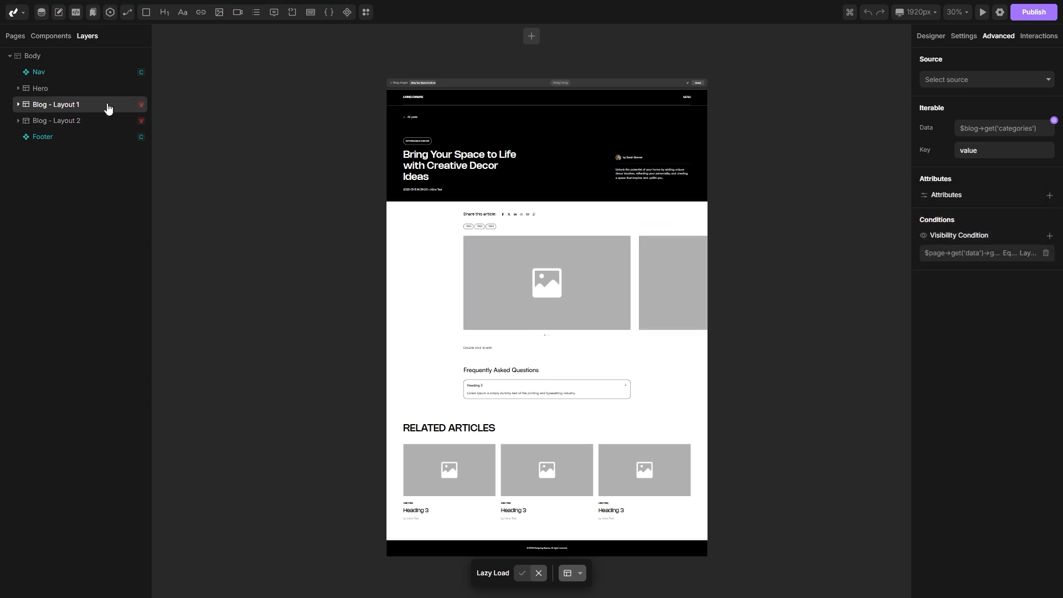
{"action": "left_click", "coordinate": [56, 122]}
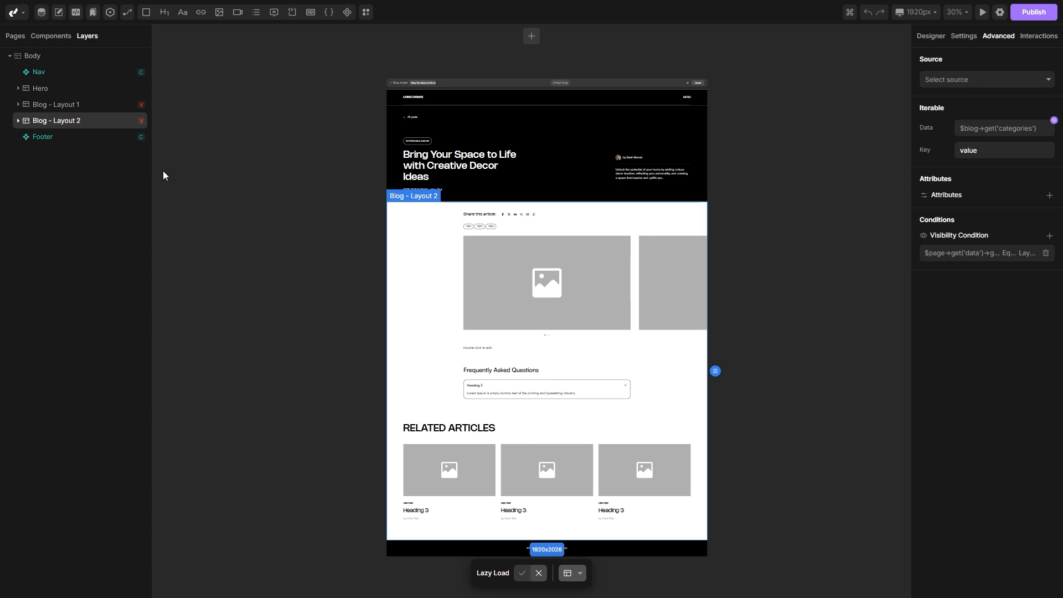
{"action": "scroll", "coordinate": [416, 98], "scroll_direction": "up", "scroll_amount": 4}
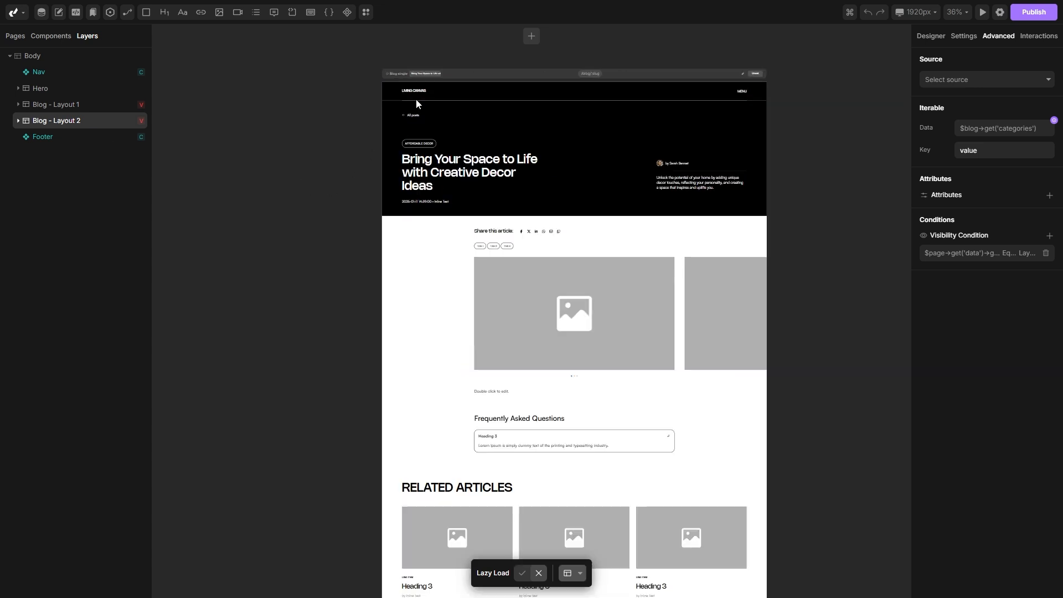
{"action": "left_click", "coordinate": [430, 57]}
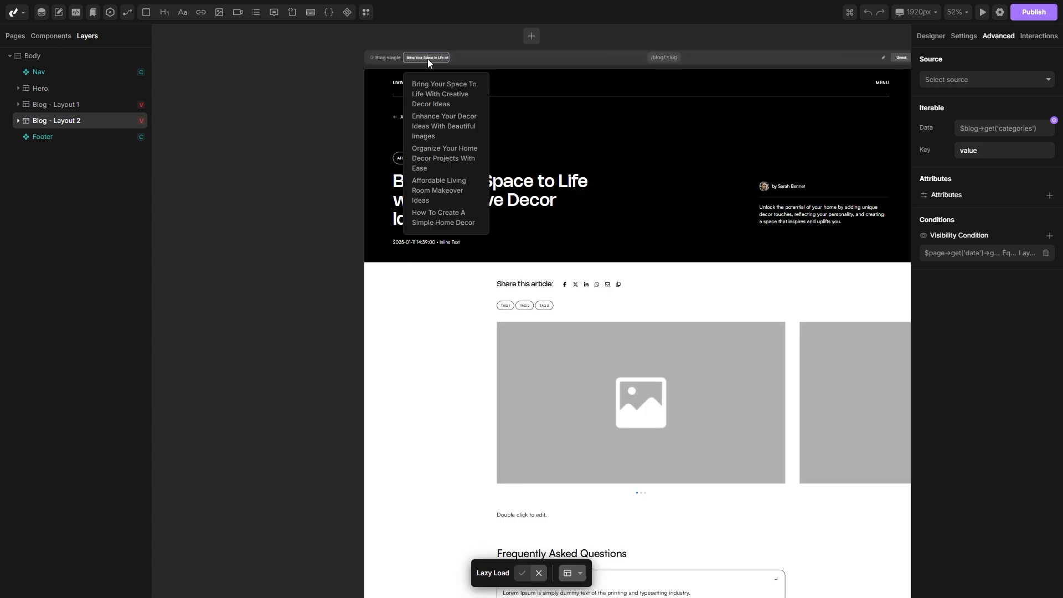
{"action": "left_click", "coordinate": [424, 154]}
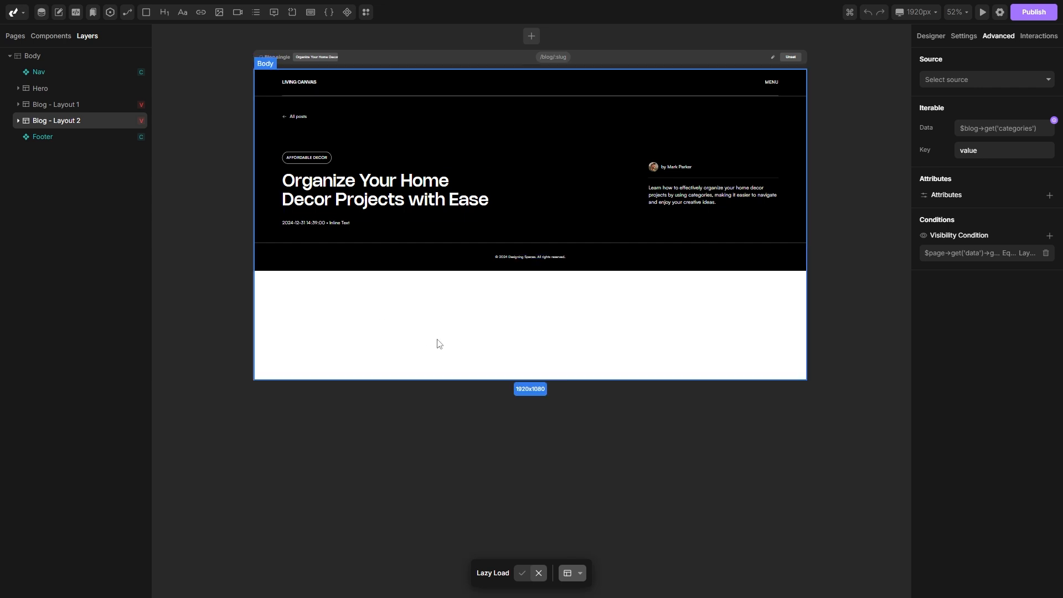
- Set Layouts to Layout 1 for the "Organize Your Home Decor Projects with Ease" blog item, save it and return to the page designer
{"action": "left_click", "coordinate": [42, 13]}
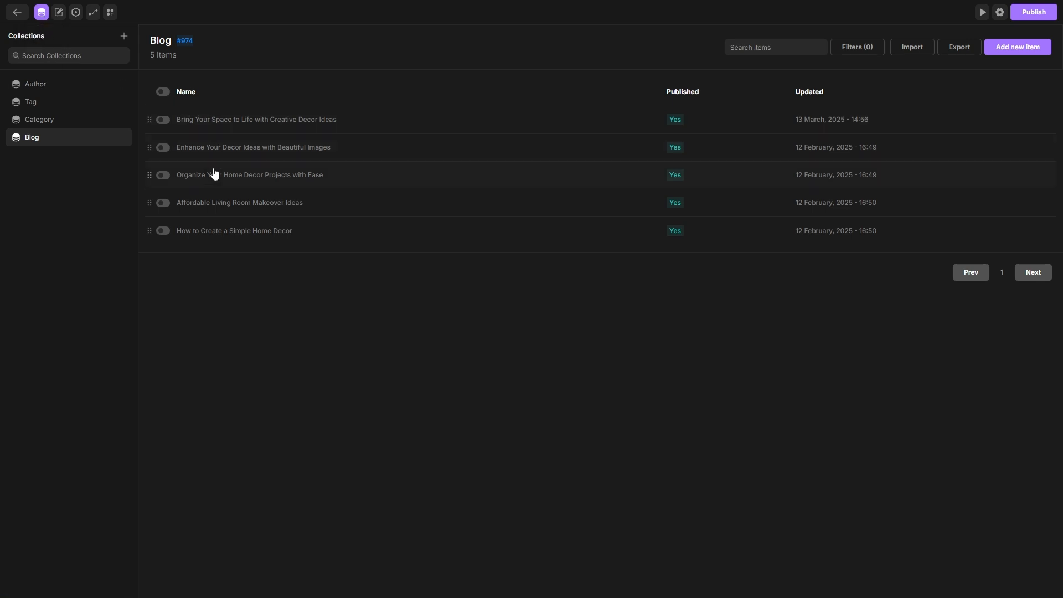
{"action": "left_click", "coordinate": [189, 175]}
{"action": "scroll", "coordinate": [297, 168], "scroll_direction": "down", "scroll_amount": 8}
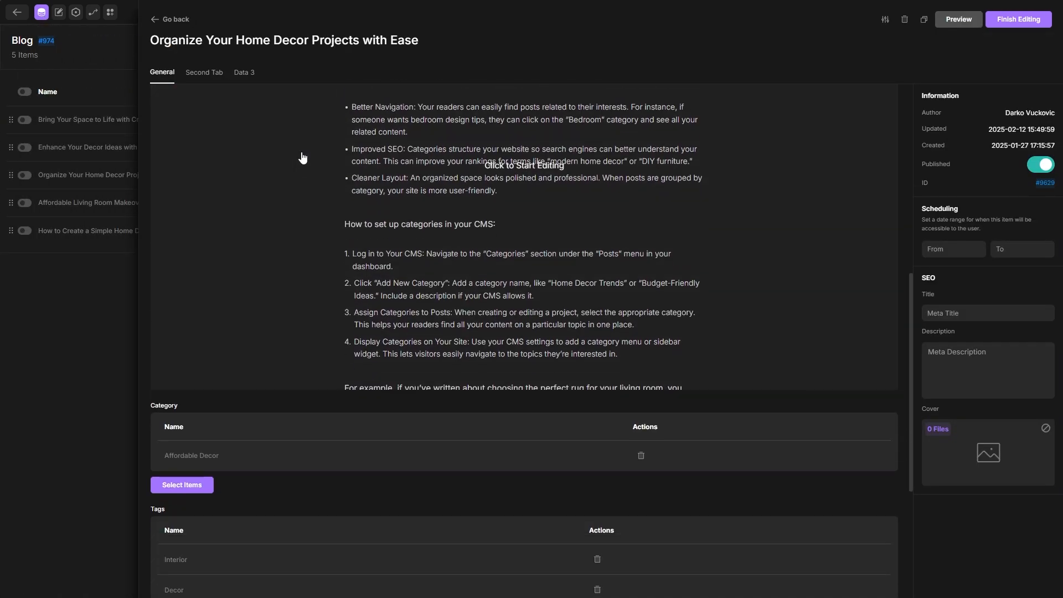
{"action": "scroll", "coordinate": [302, 160], "scroll_direction": "down", "scroll_amount": 5}
{"action": "left_click", "coordinate": [190, 573]}
{"action": "left_click", "coordinate": [174, 568]}
{"action": "left_click", "coordinate": [1005, 25]}
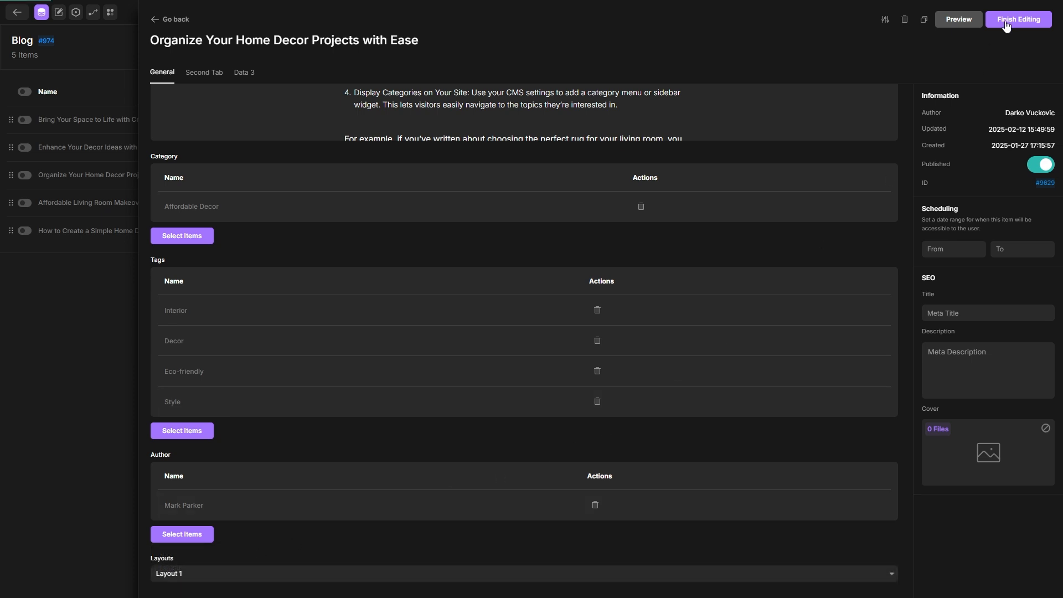
{"action": "left_click", "coordinate": [42, 12]}
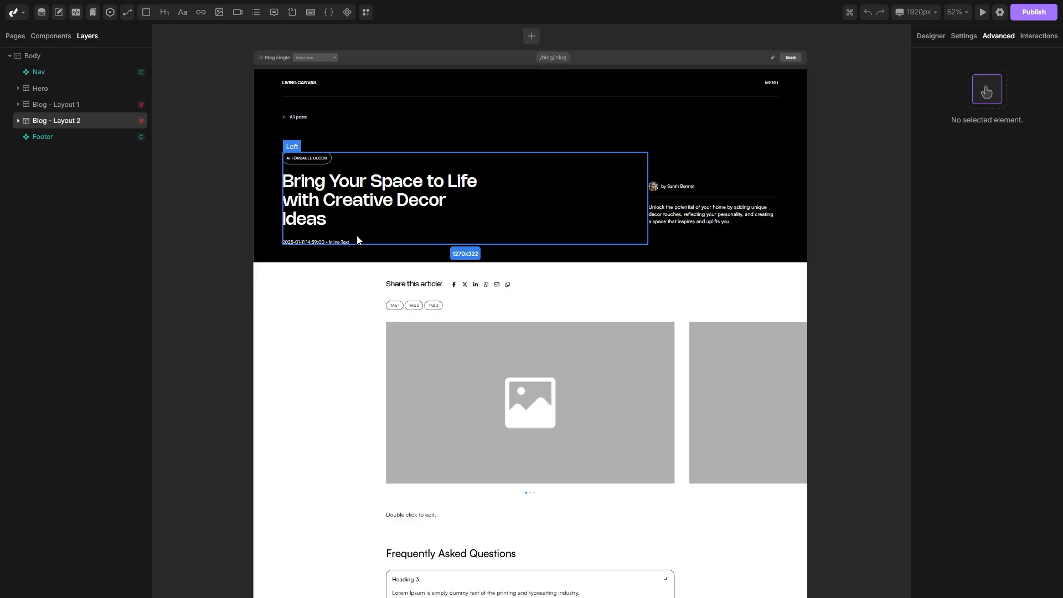
- Load the "Organize Your Home Decor Projects With Ease" post in the blog template again and examine which layout it shows
{"action": "scroll", "coordinate": [356, 238], "scroll_direction": "down", "scroll_amount": 2}
{"action": "left_click", "coordinate": [321, 91]}
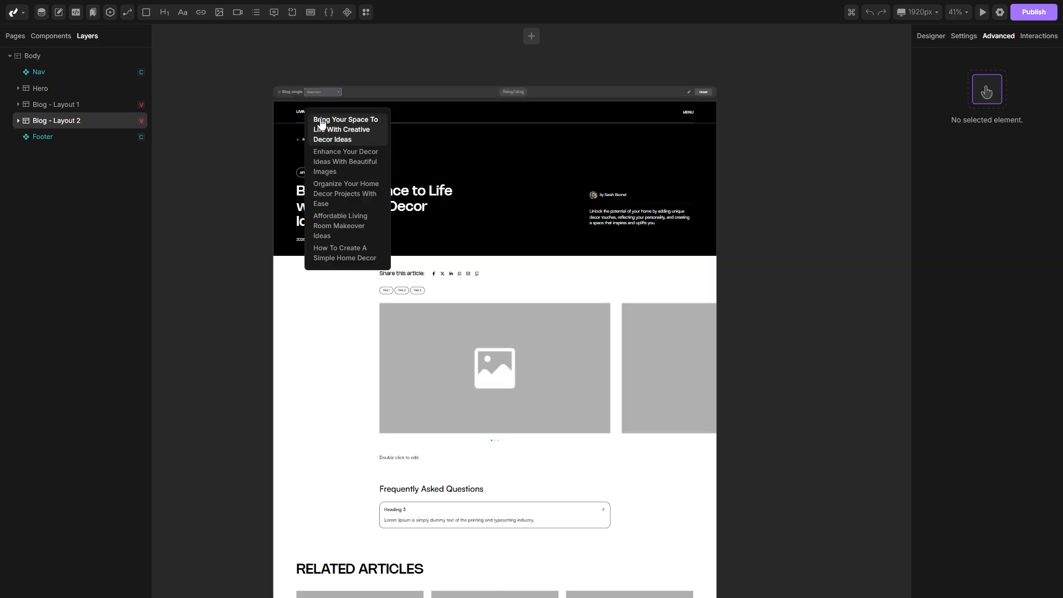
{"action": "left_click", "coordinate": [327, 191]}
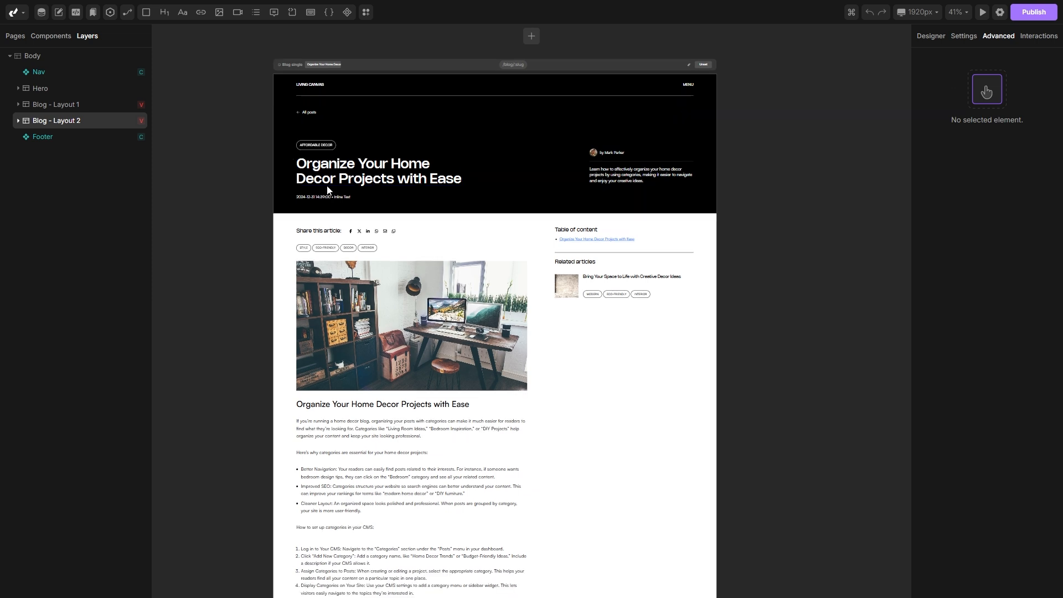
{"action": "scroll", "coordinate": [327, 191], "scroll_direction": "down", "scroll_amount": 2}
{"action": "scroll", "coordinate": [327, 191], "scroll_direction": "down", "scroll_amount": 2}
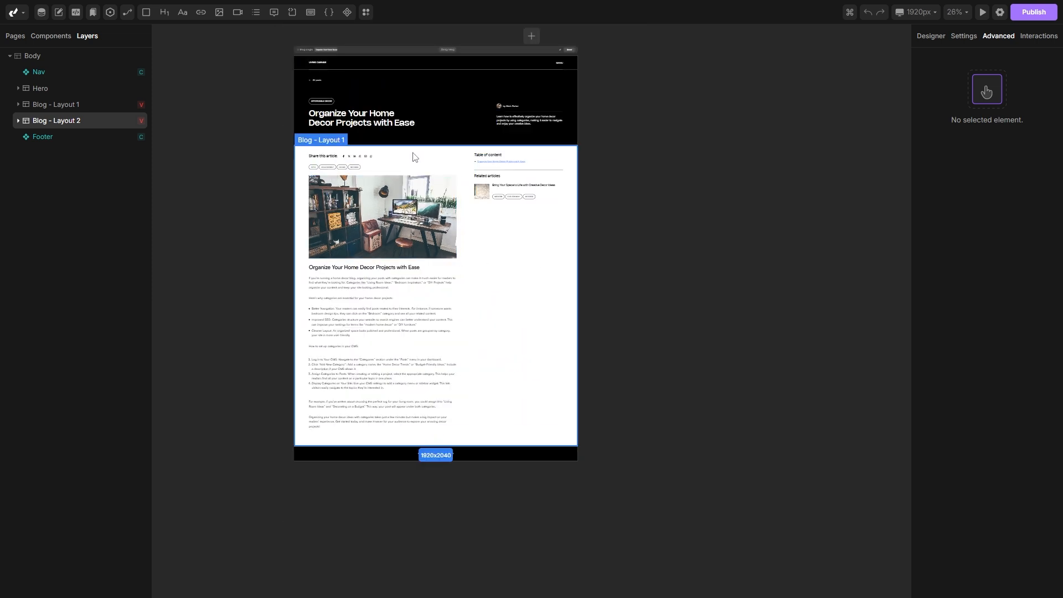